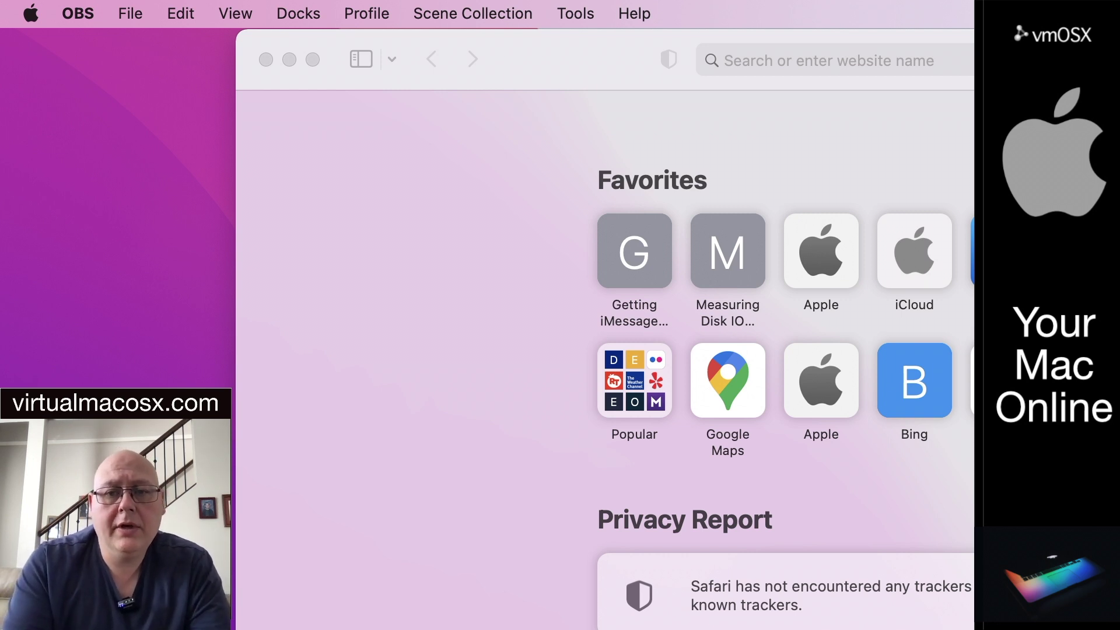
Step: Go to nomachine.com in Safari and move the window left to show more of the page
left_click(897, 49)
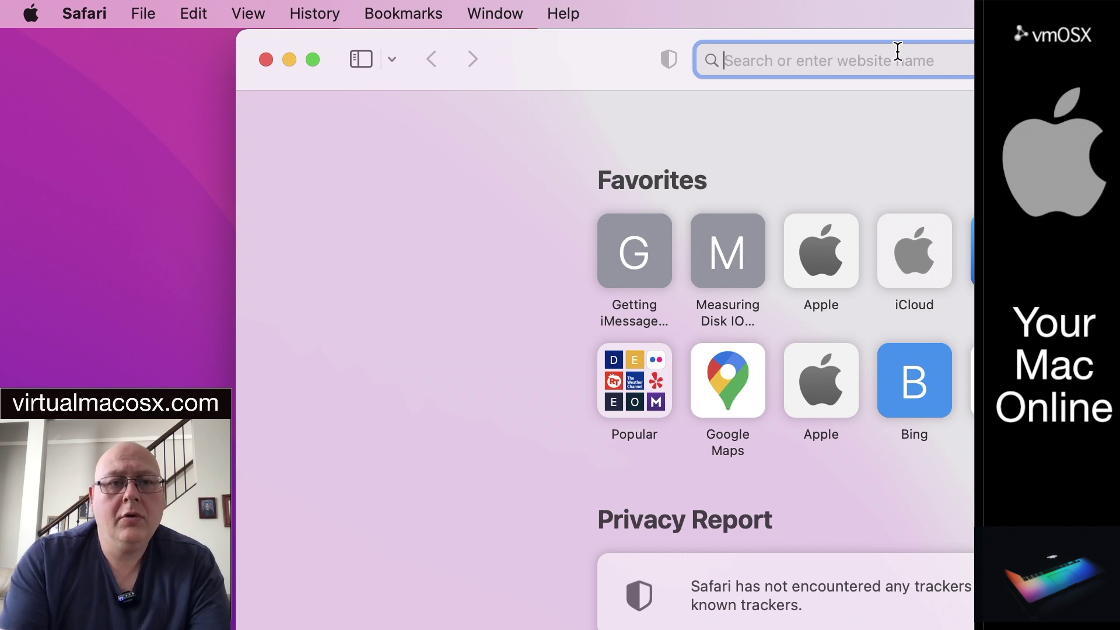
type("nomachine.com")
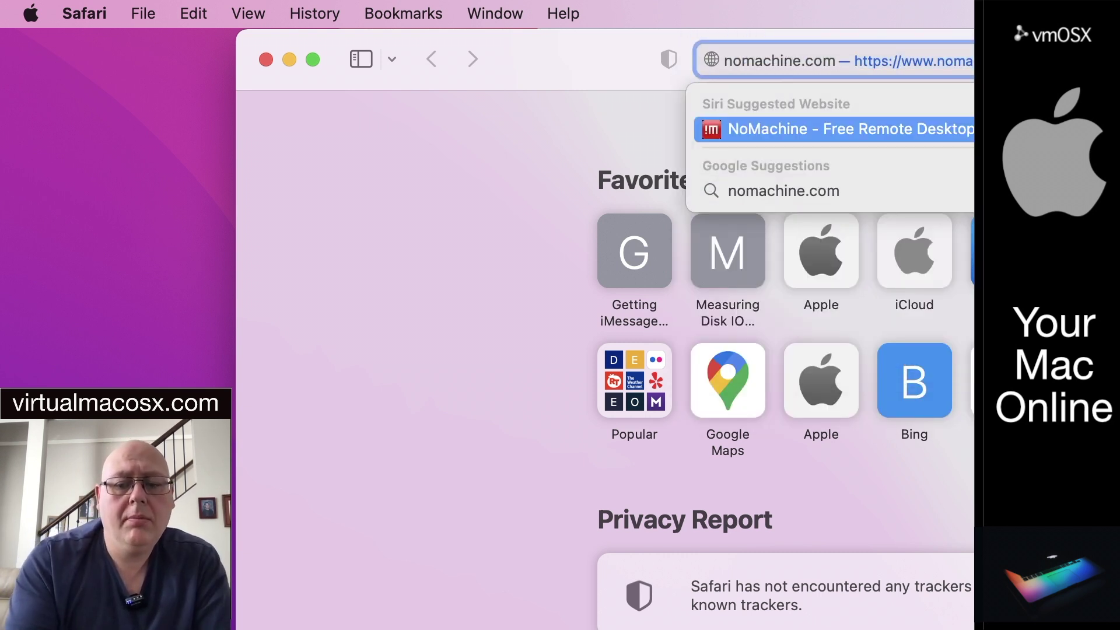
key("Return")
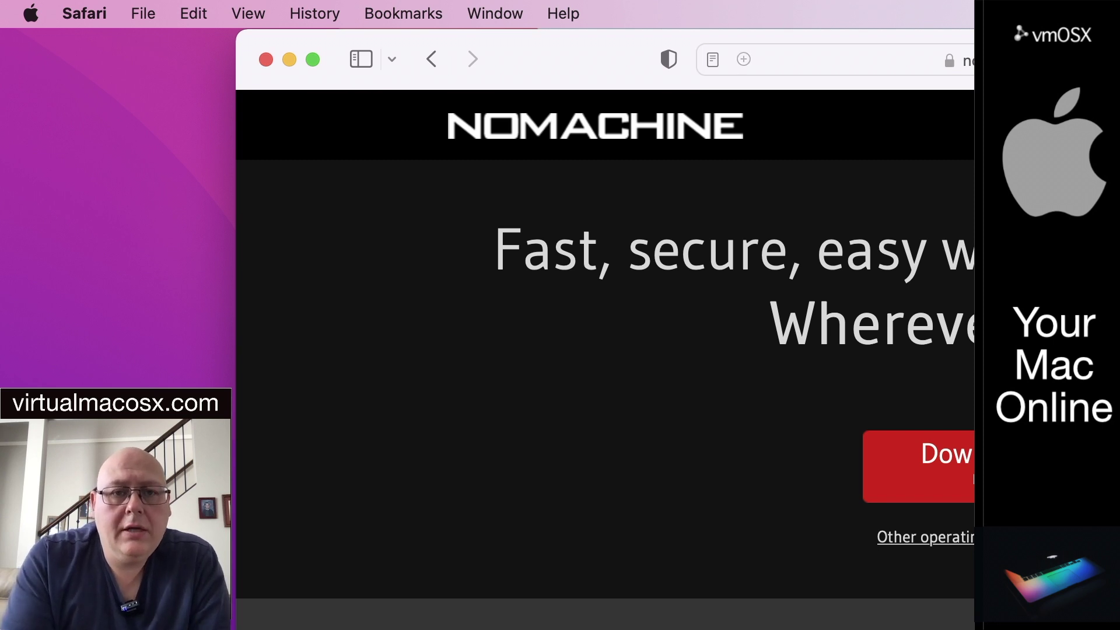
left_click_drag(609, 46, 431, 40)
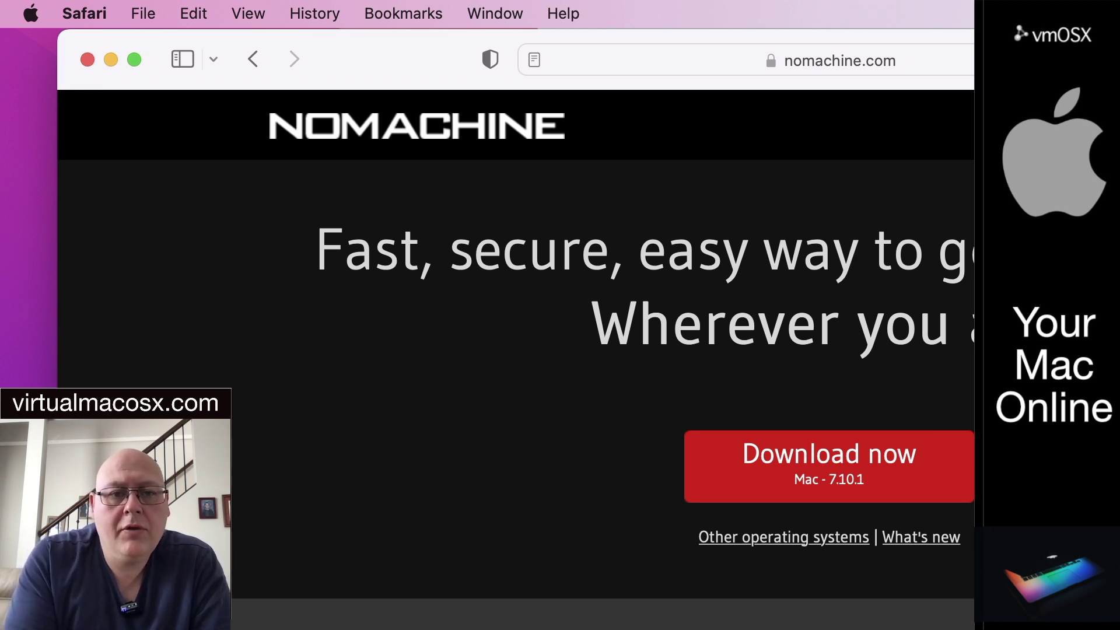
left_click(844, 484)
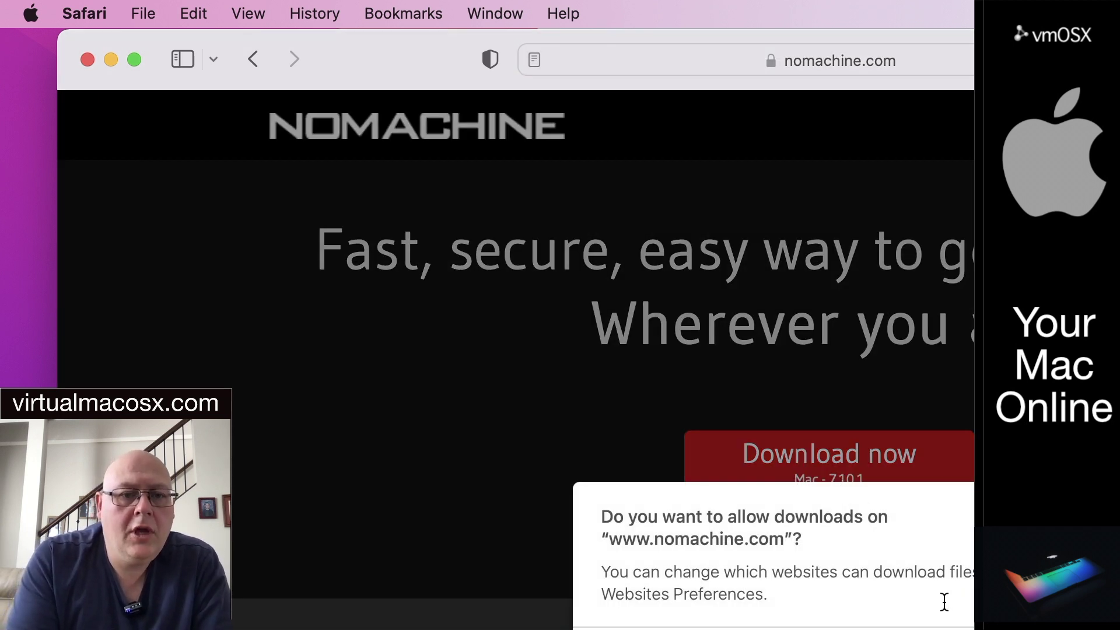
left_click(943, 627)
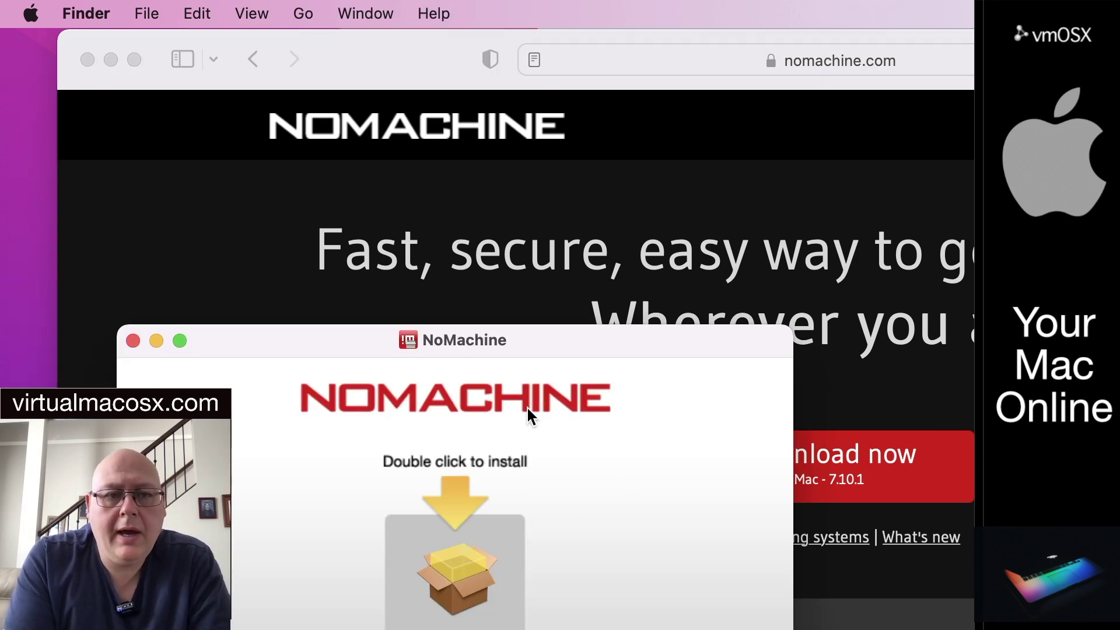
Step: Launch the NoMachine.pkg installer from the disk image and center the Install NoMachine window
left_click_drag(324, 344, 318, 222)
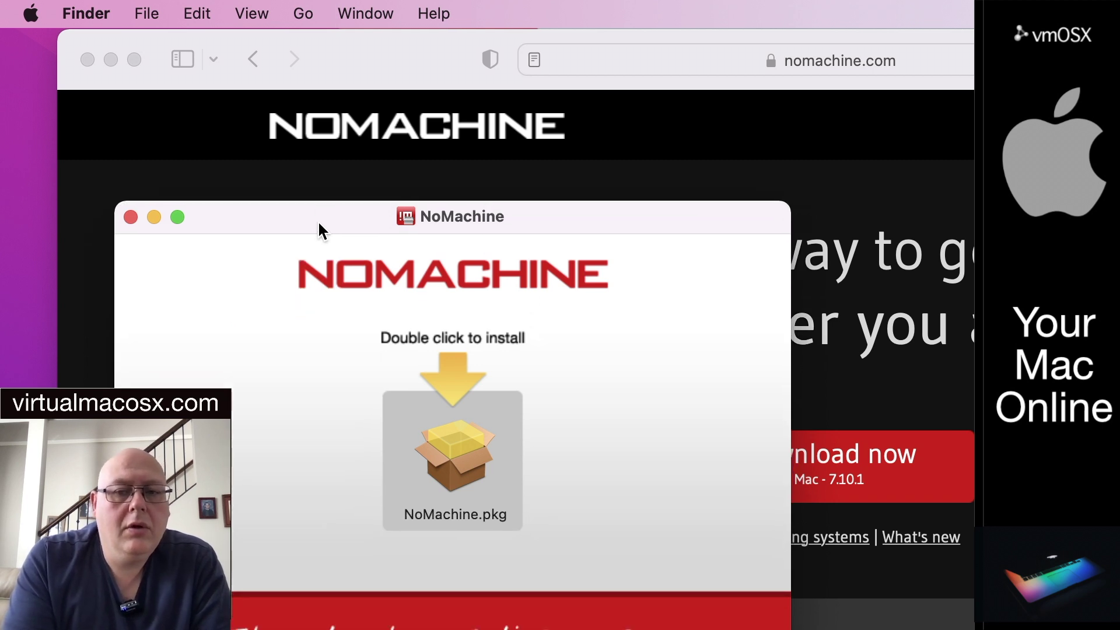
left_click(449, 455)
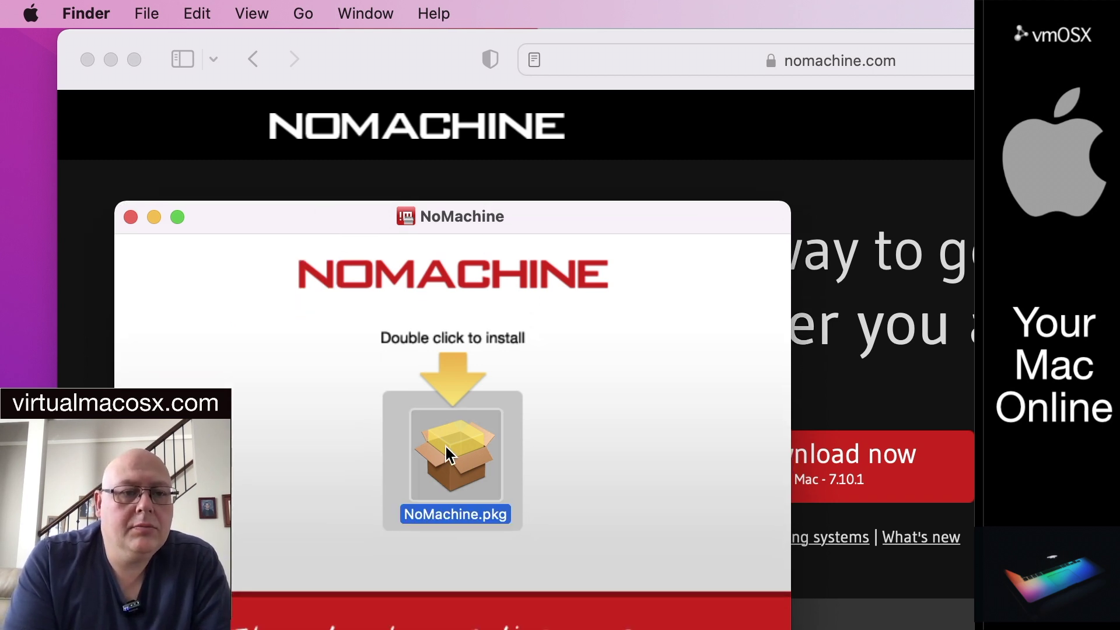
double_click(449, 455)
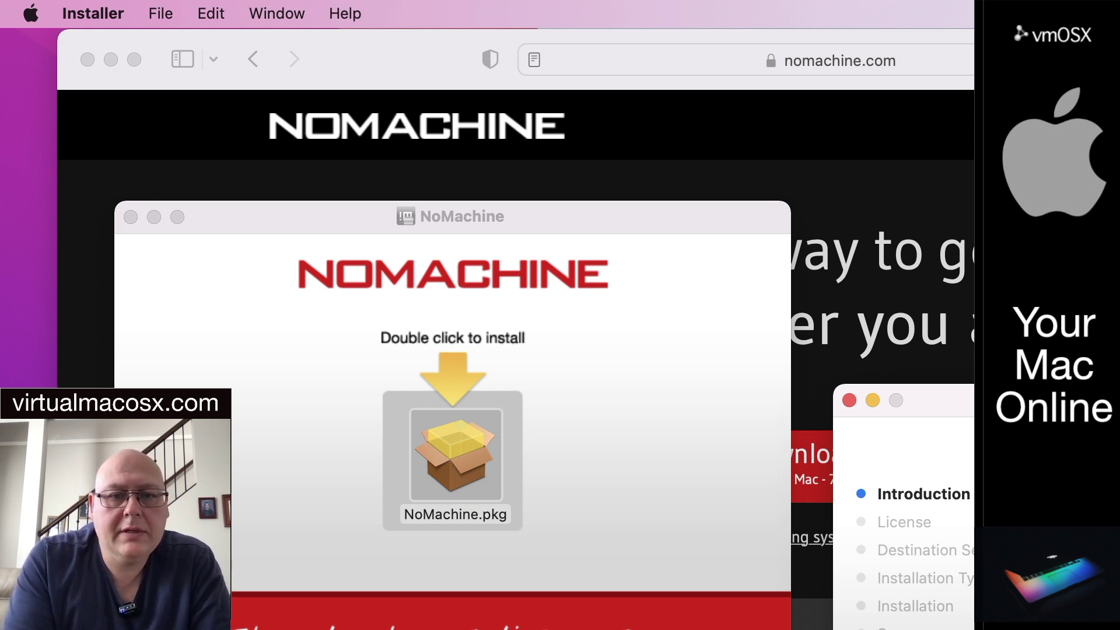
left_click_drag(998, 400, 372, 91)
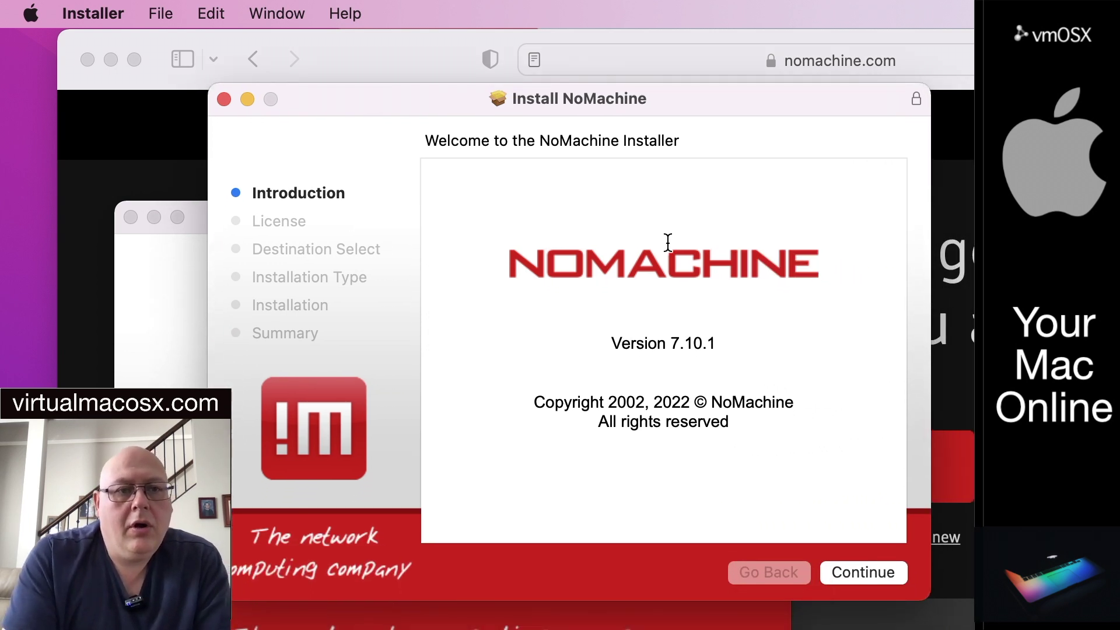
Step: Read through the NoMachine license and agree to it to reach Standard Install on Macintosh HD
left_click(873, 572)
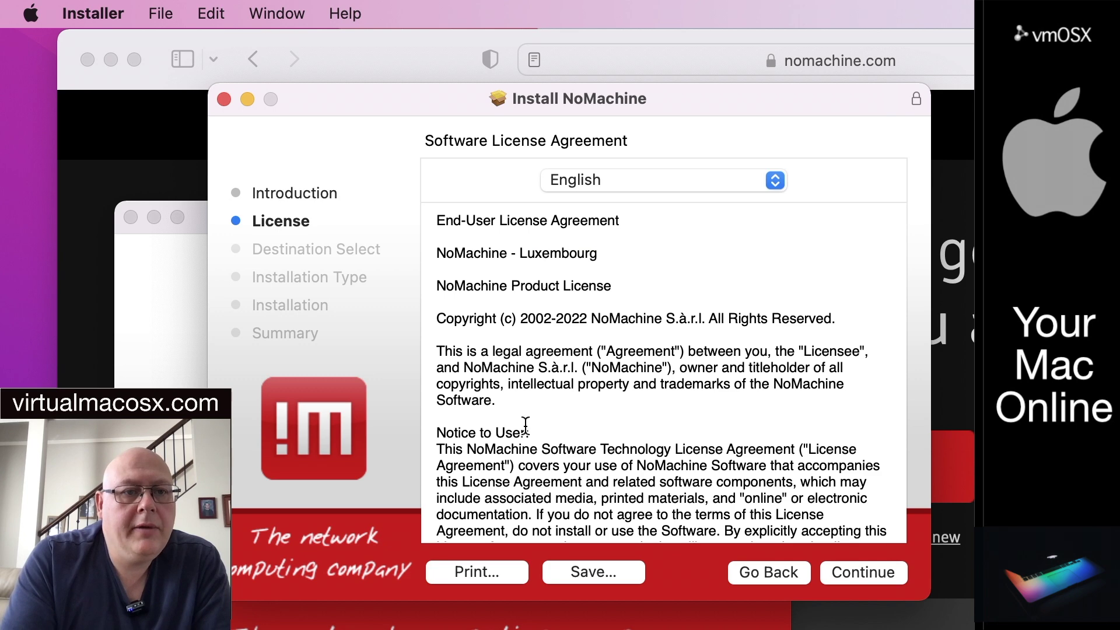
scroll(532, 364, "down", 5)
scroll(534, 372, "down", 15)
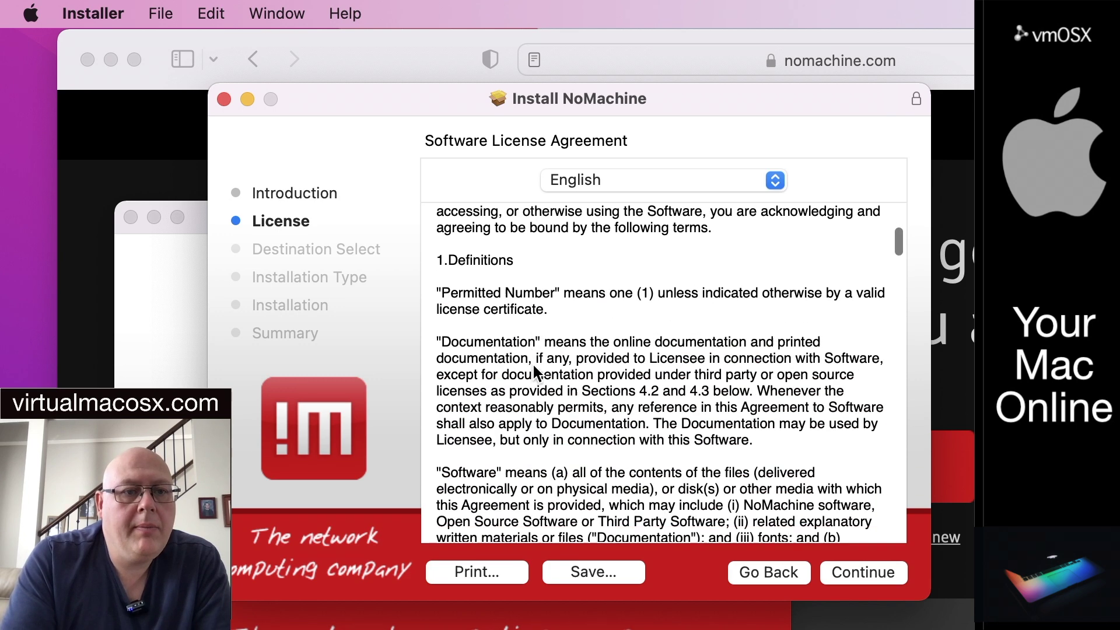
scroll(533, 366, "down", 10)
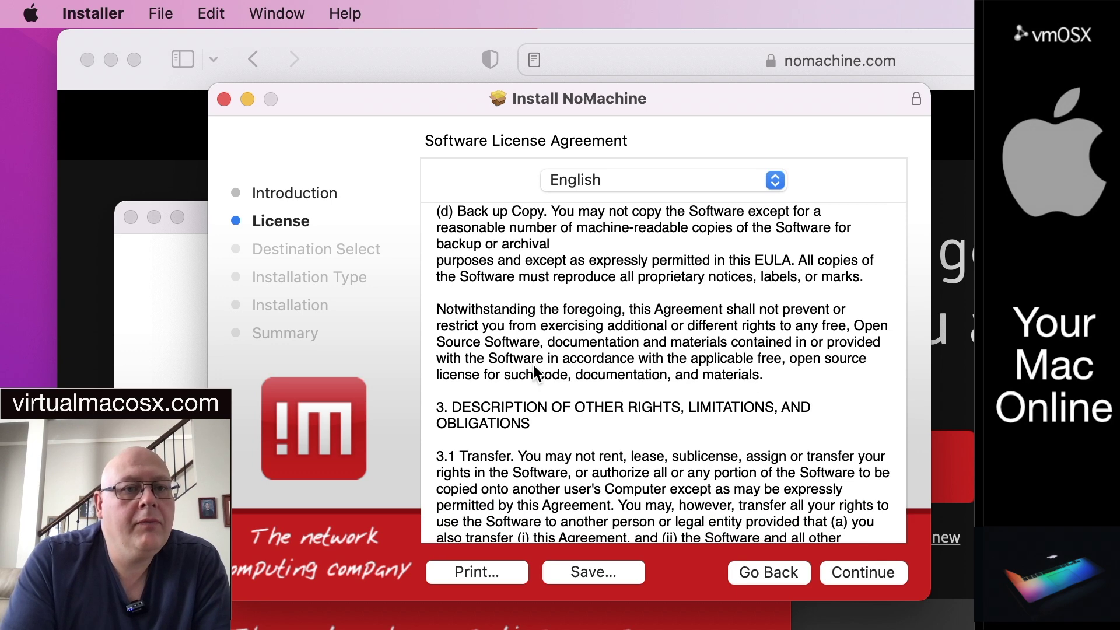
scroll(536, 372, "down", 15)
scroll(533, 362, "down", 3)
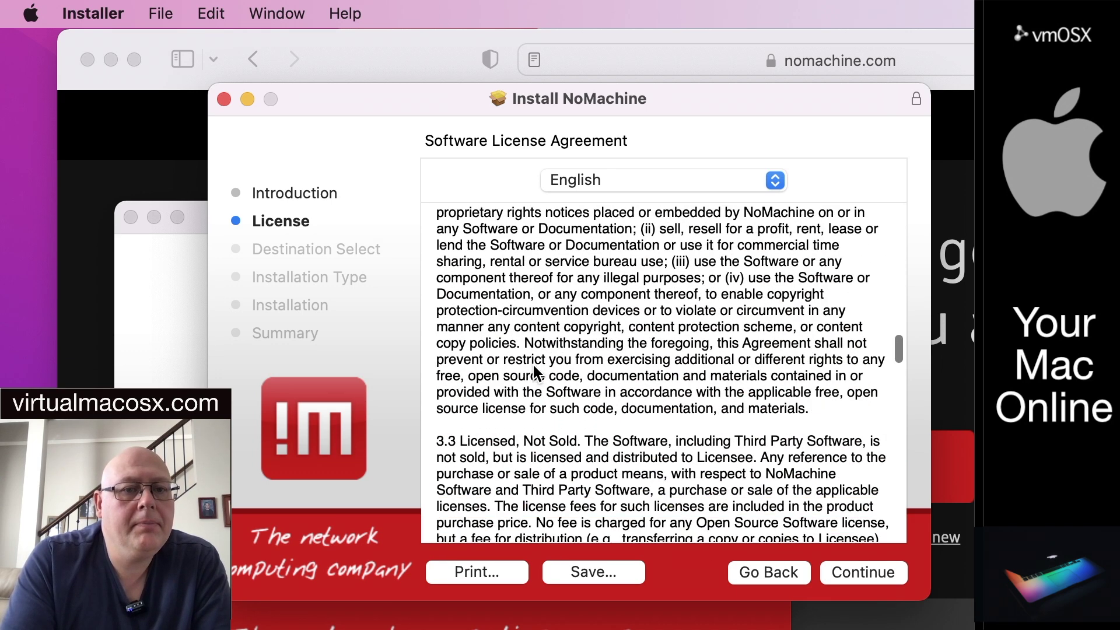
left_click(868, 572)
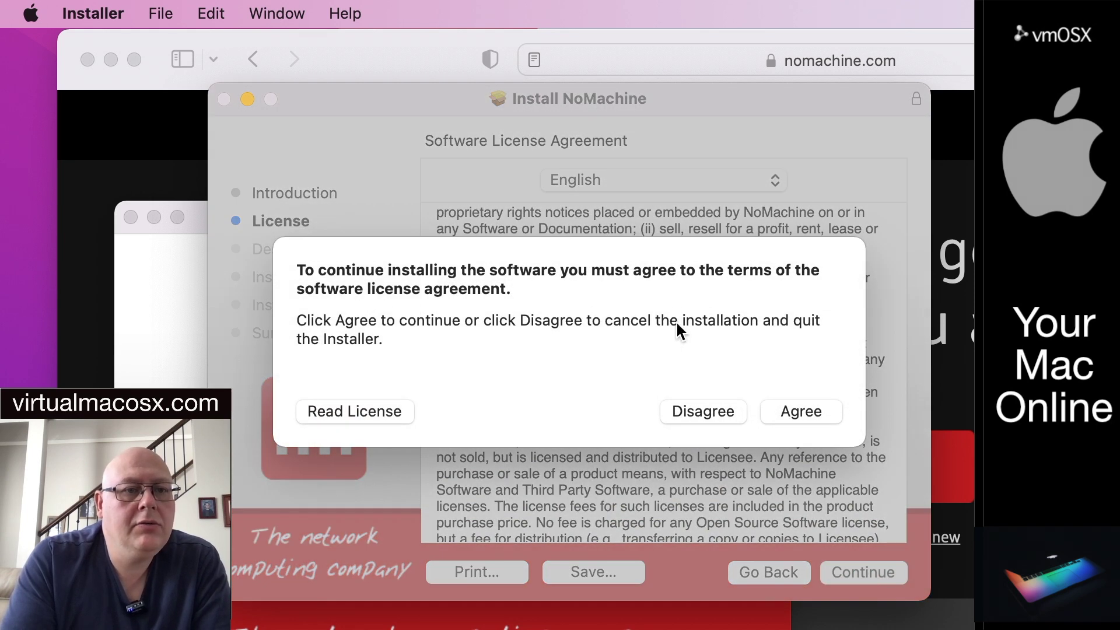
left_click(798, 411)
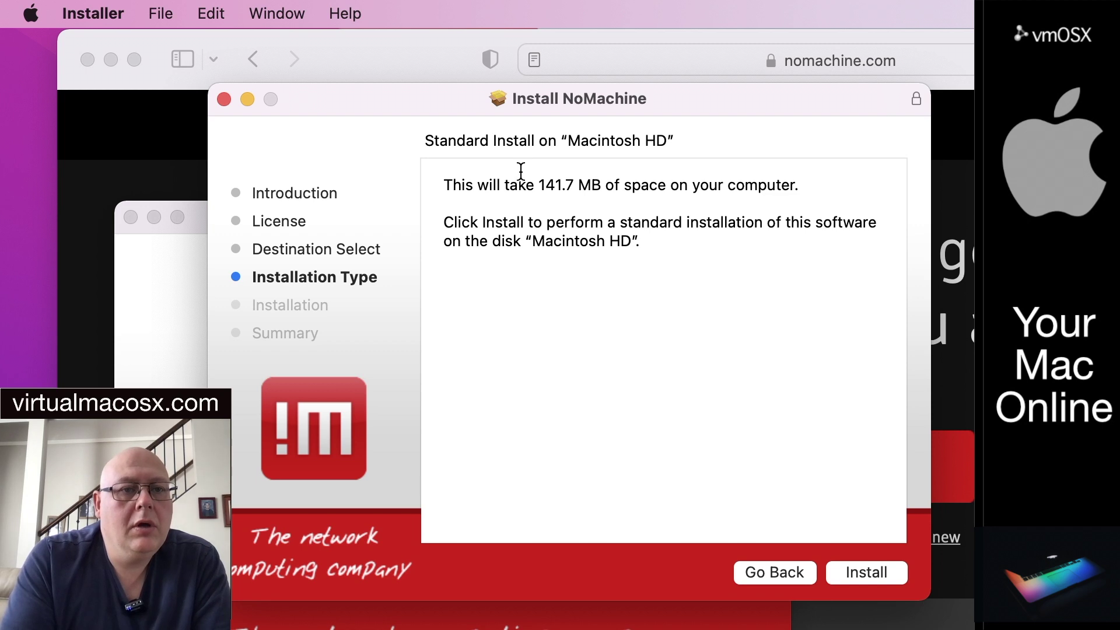
Step: Install NoMachine on Macintosh HD, close the installer and move it to the Trash
left_click(880, 572)
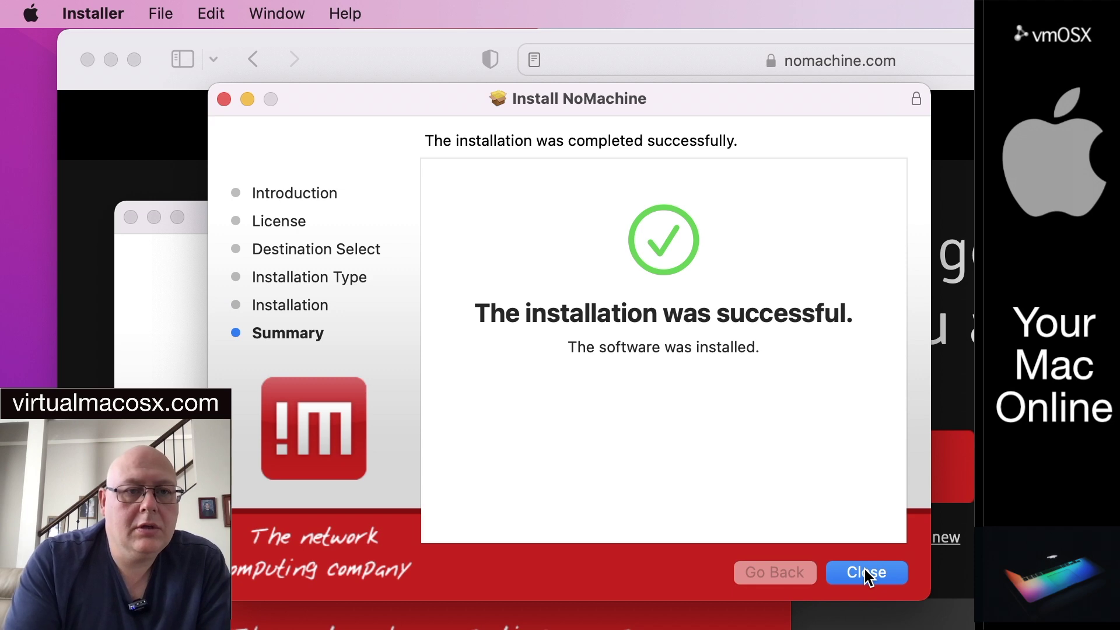
left_click(867, 574)
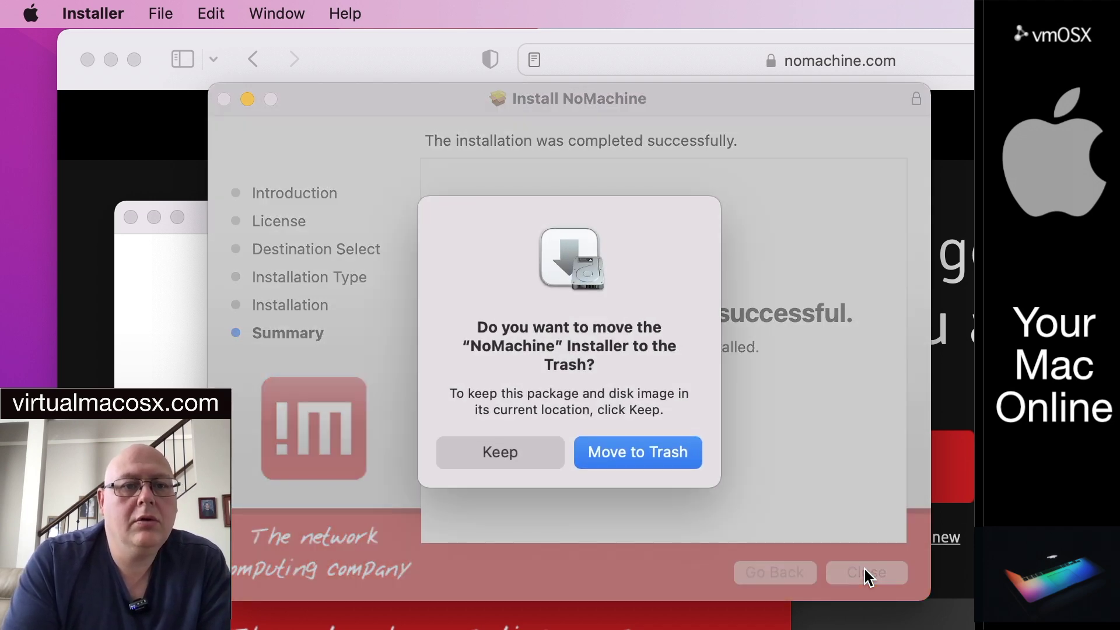
left_click(657, 451)
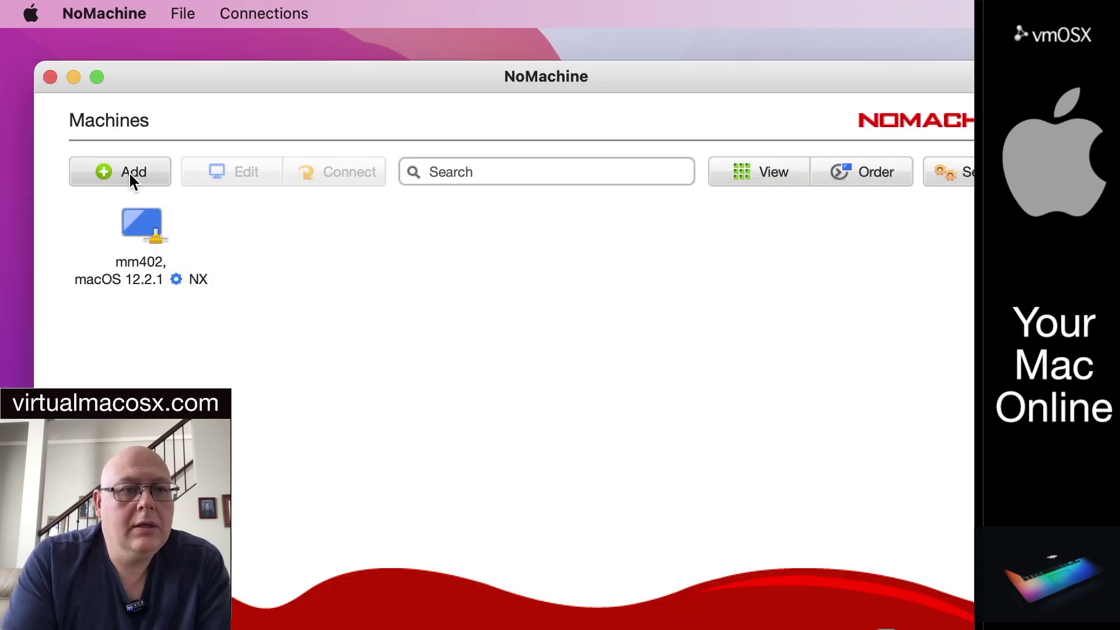
Step: Add a connection named 'vmOSX environment' with host 192.168.vmosx.com and connect to it
left_click(128, 171)
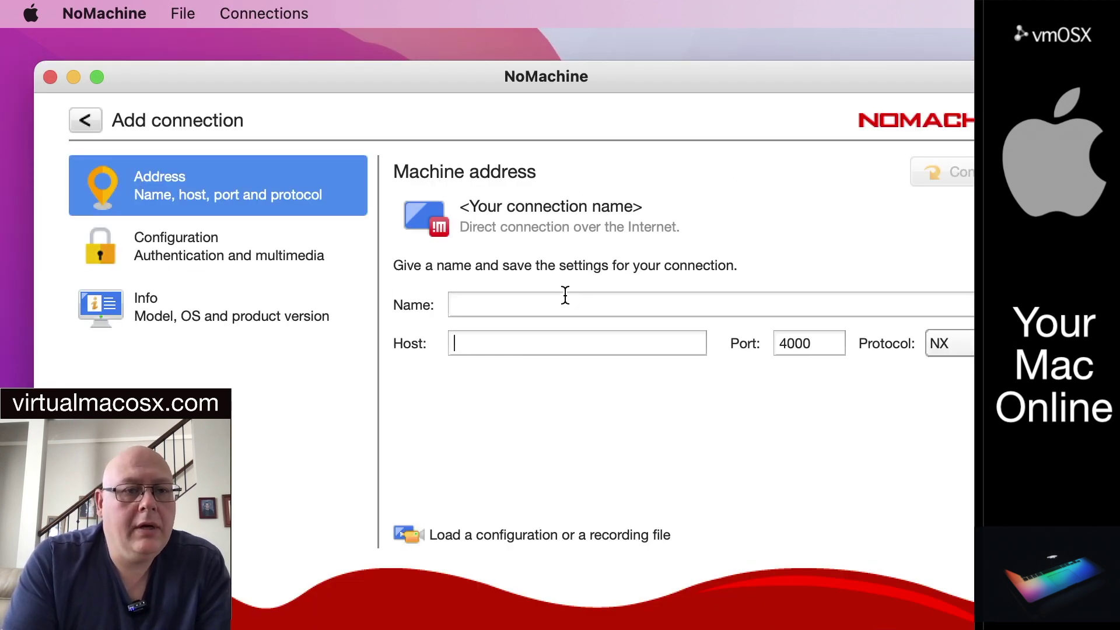
left_click(542, 302)
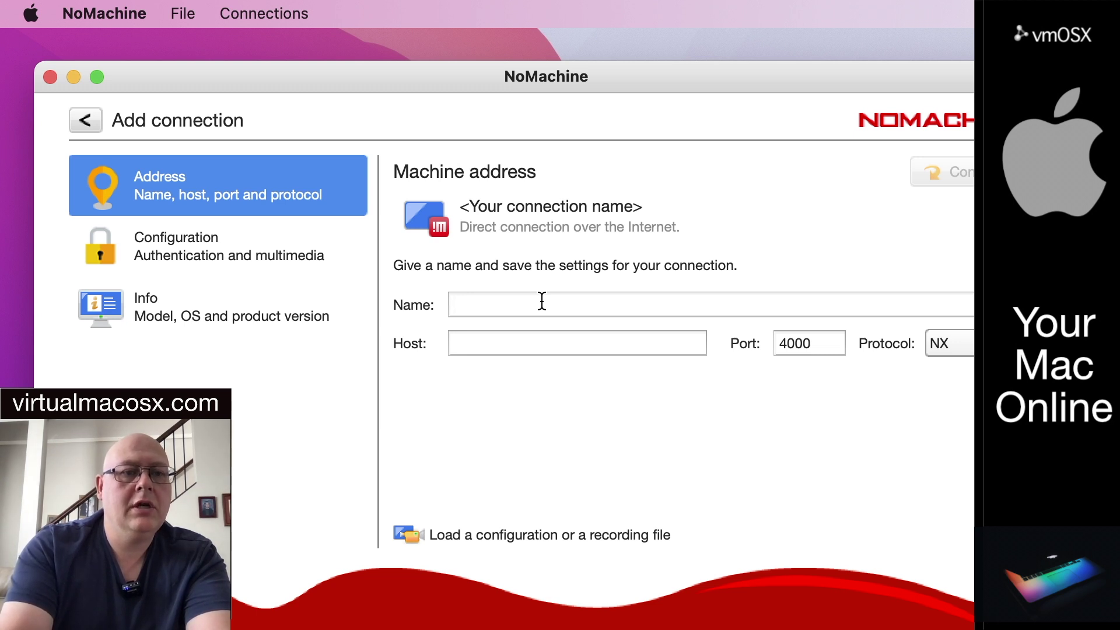
type("vmOSX en")
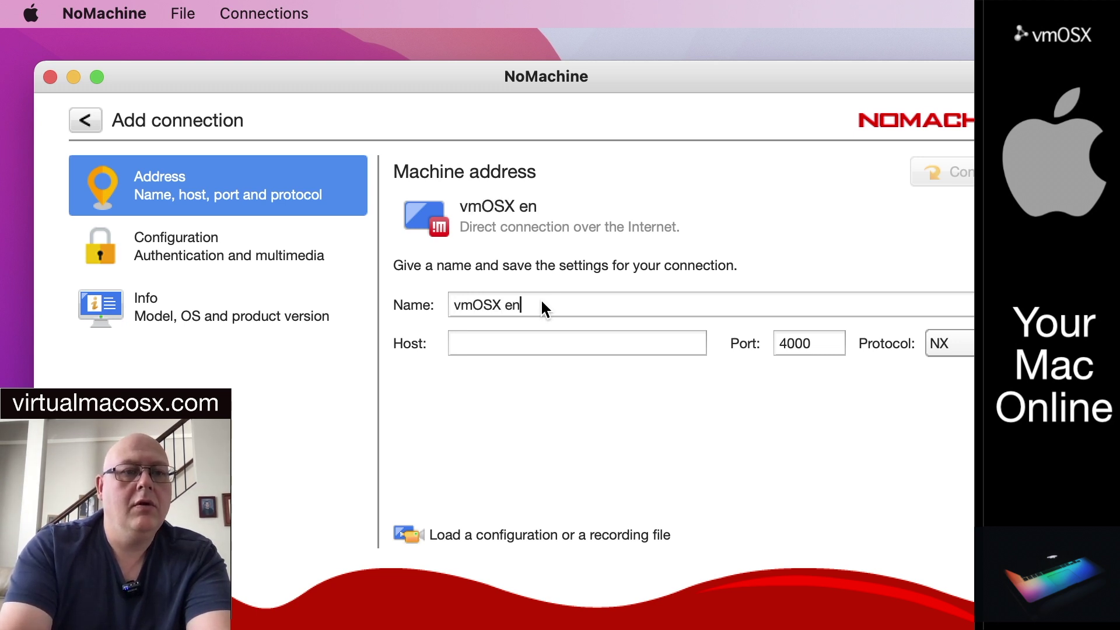
type("vironment")
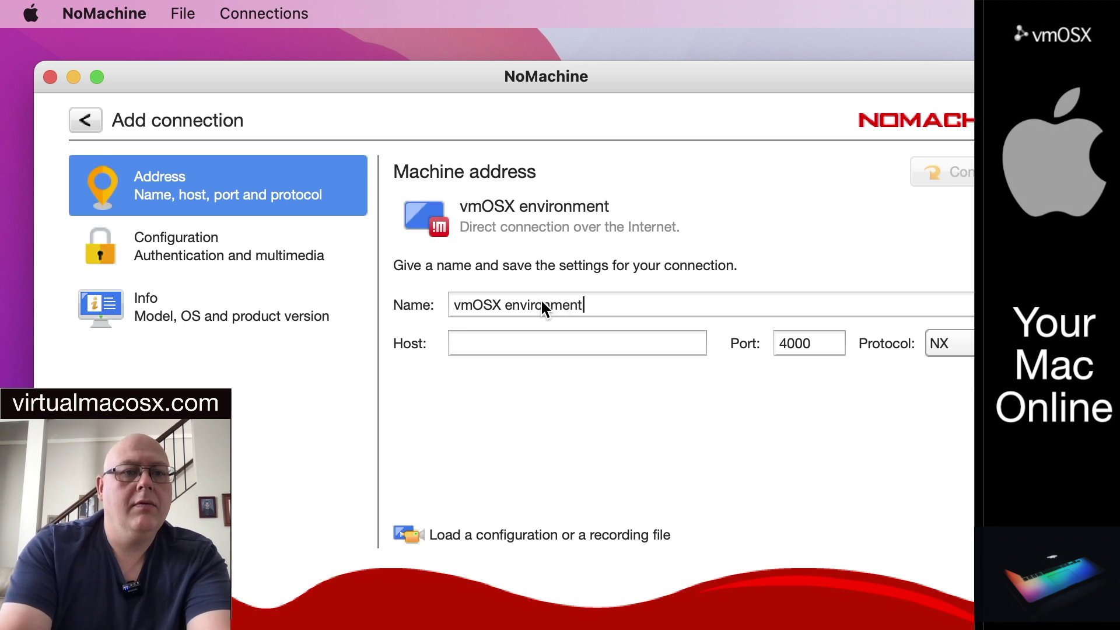
left_click(527, 338)
type("192.168.")
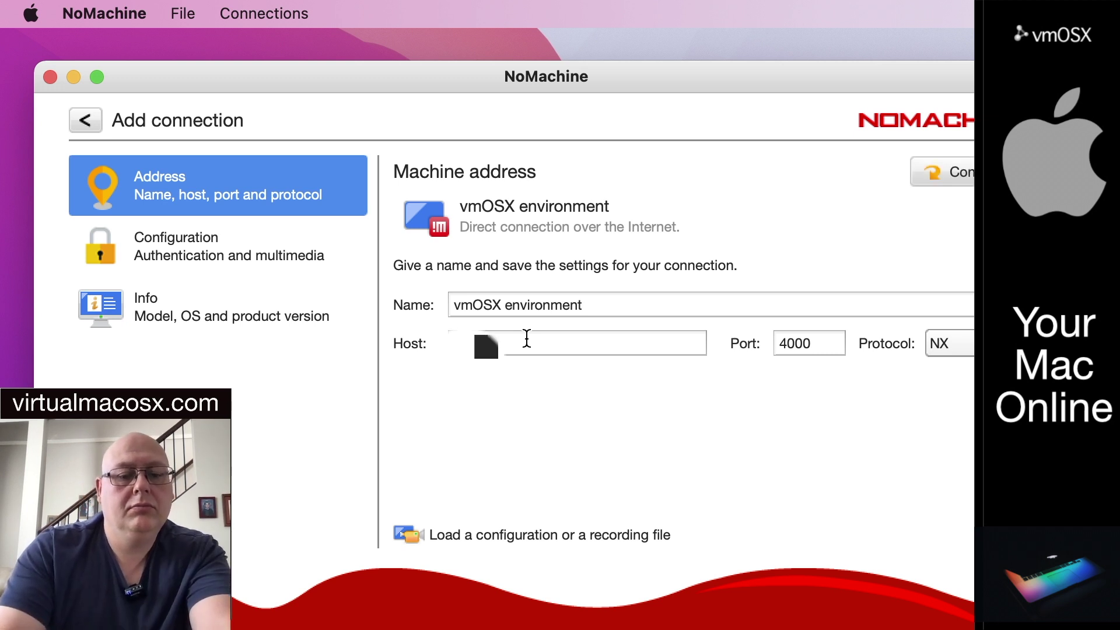
type("vm")
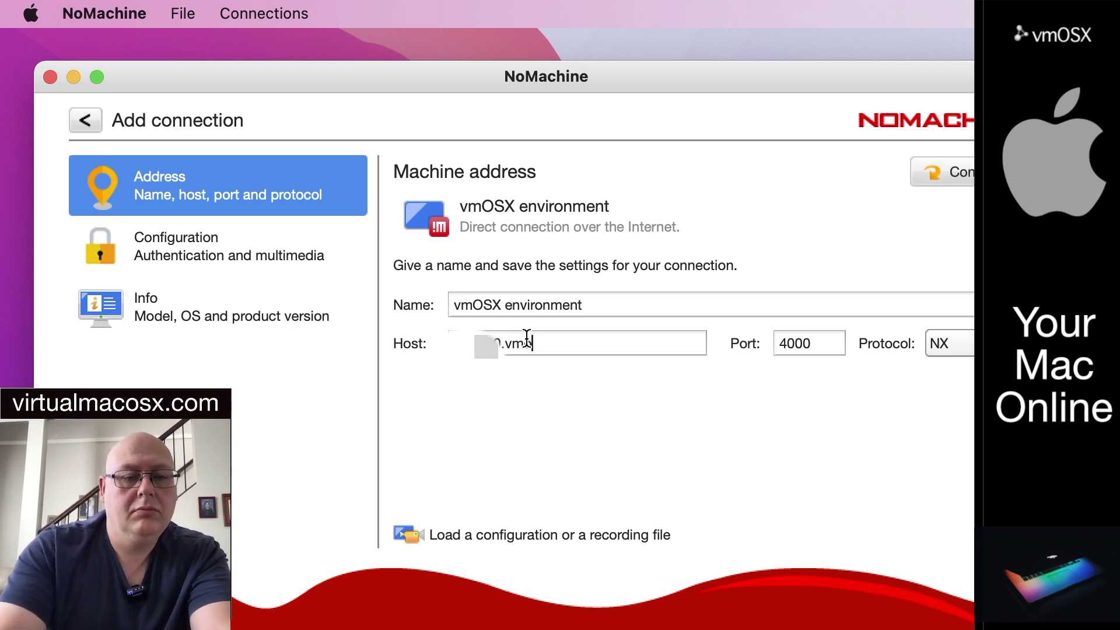
type("osx.com")
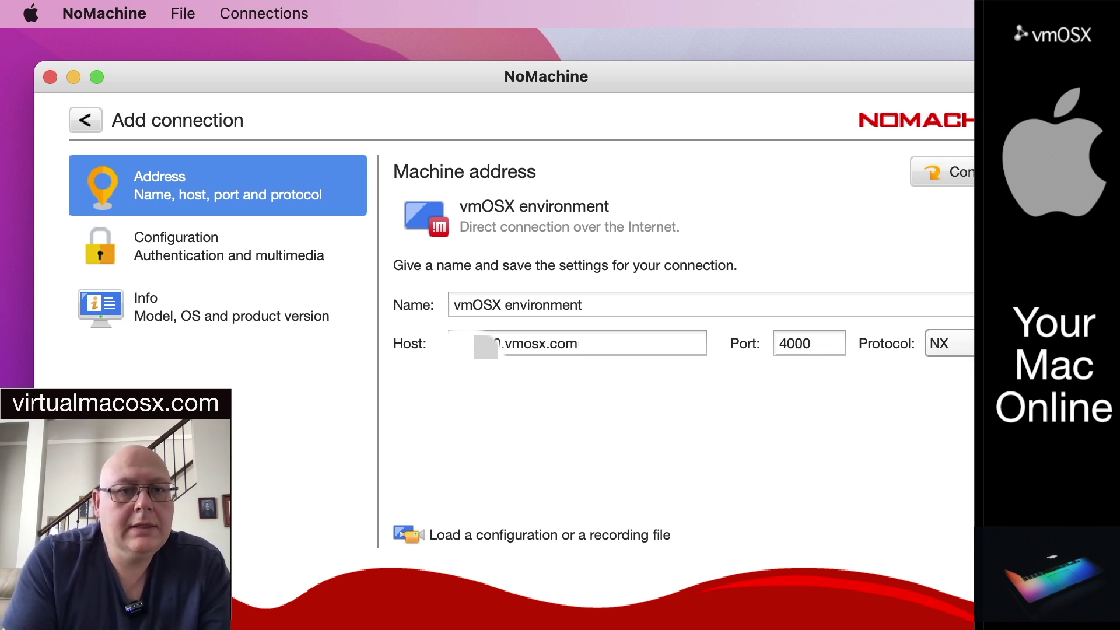
left_click(971, 184)
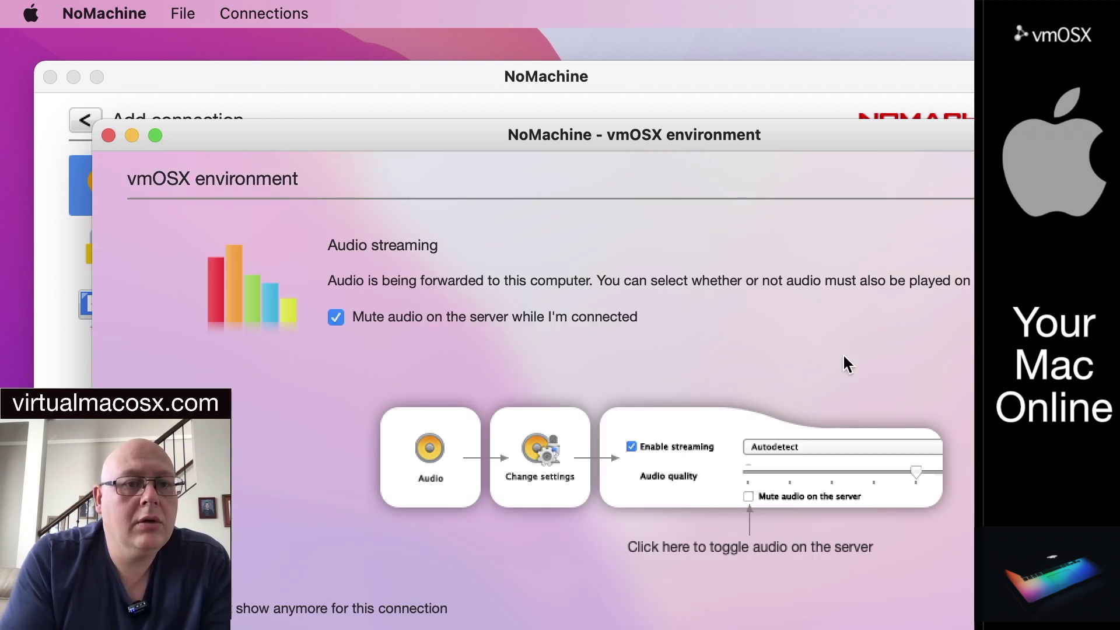
Step: Dismiss the Audio streaming and Display resolution info pages to reach the remote Mac desktop
key("Return")
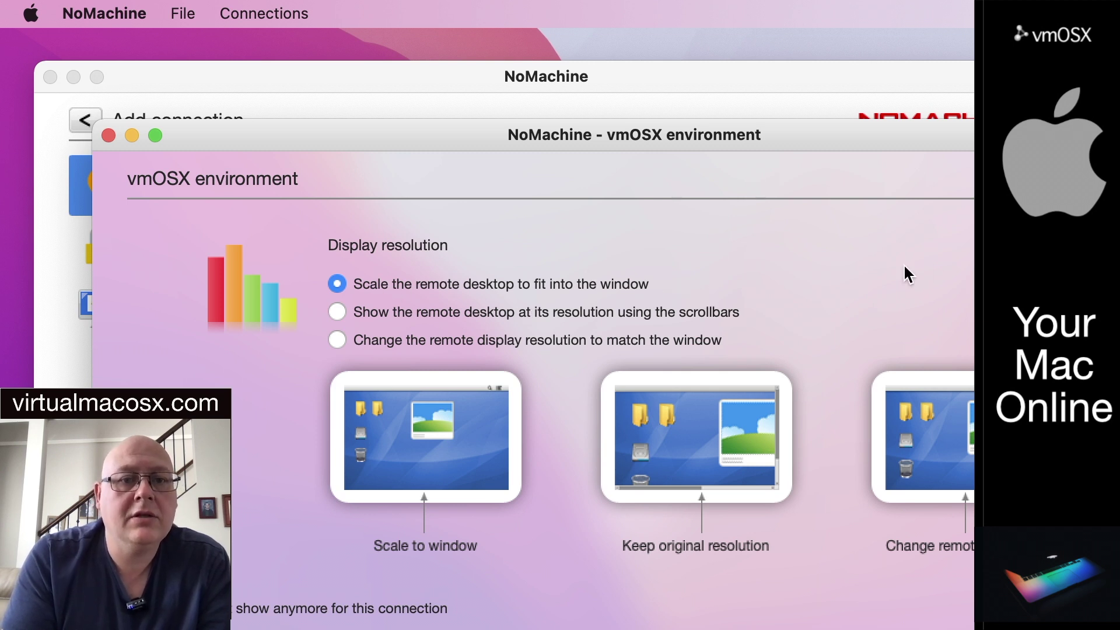
key("Return")
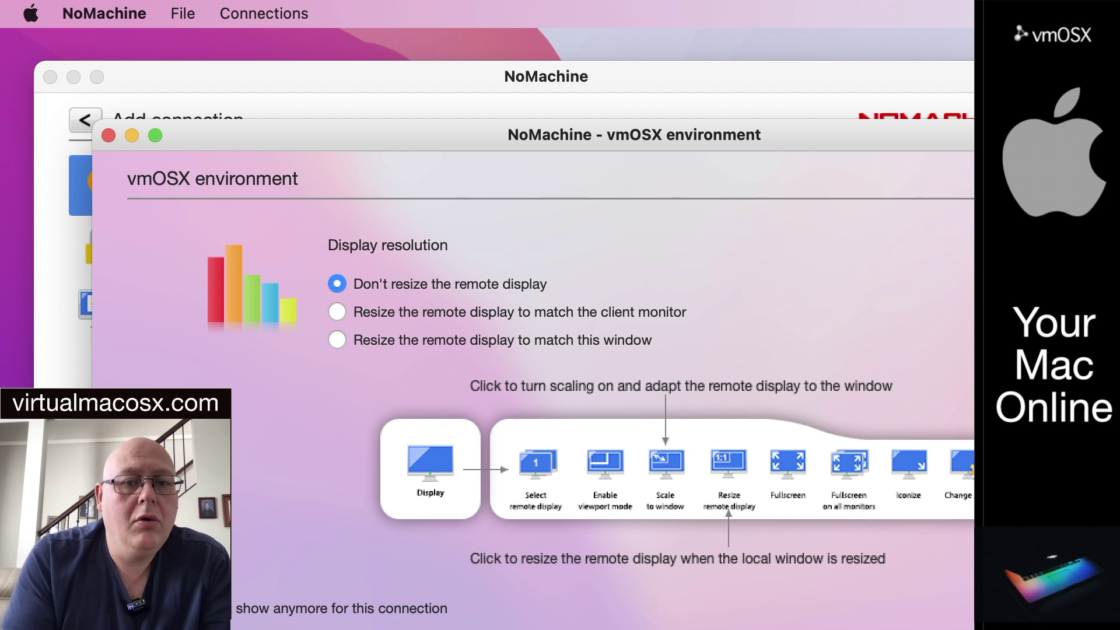
key("Return")
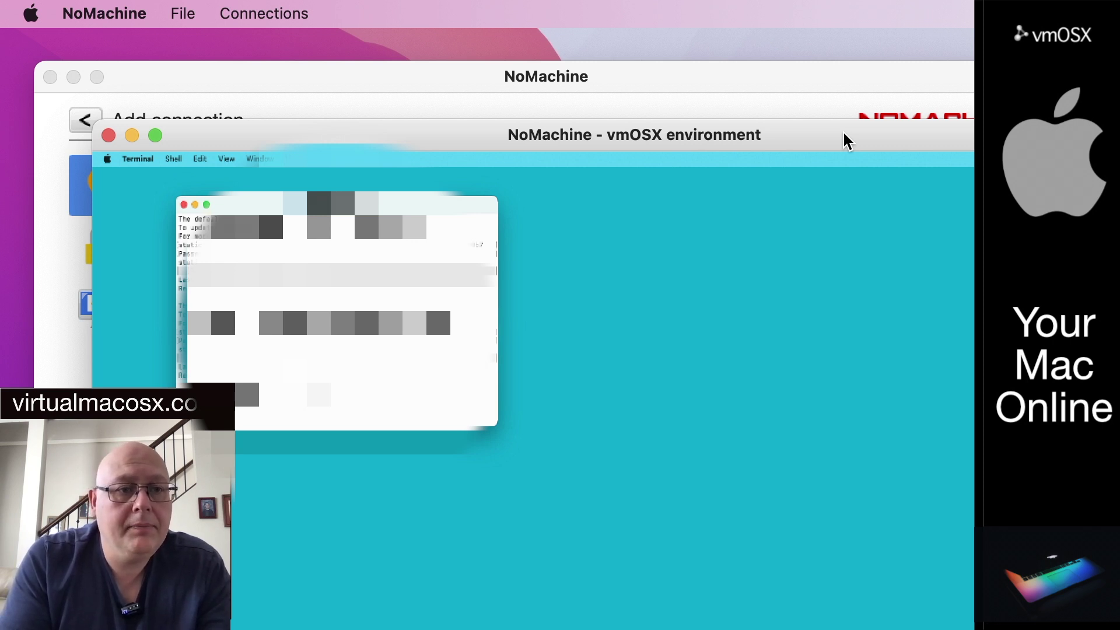
Step: Close the remote Terminal and Notes windows, leaving the remote Mac desktop empty
left_click(183, 204)
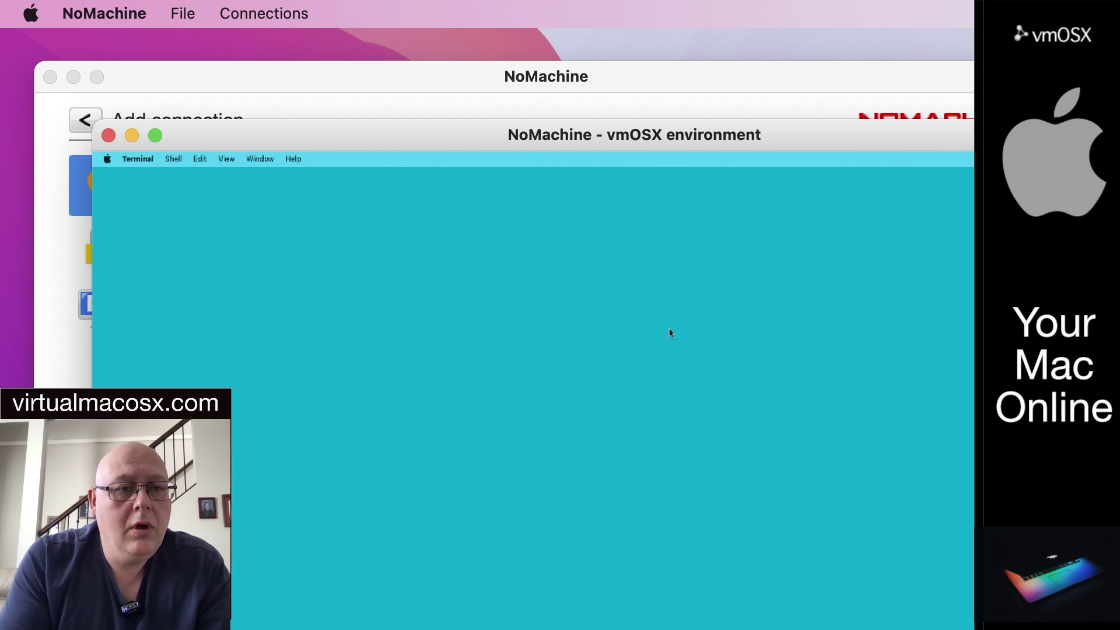
left_click(107, 159)
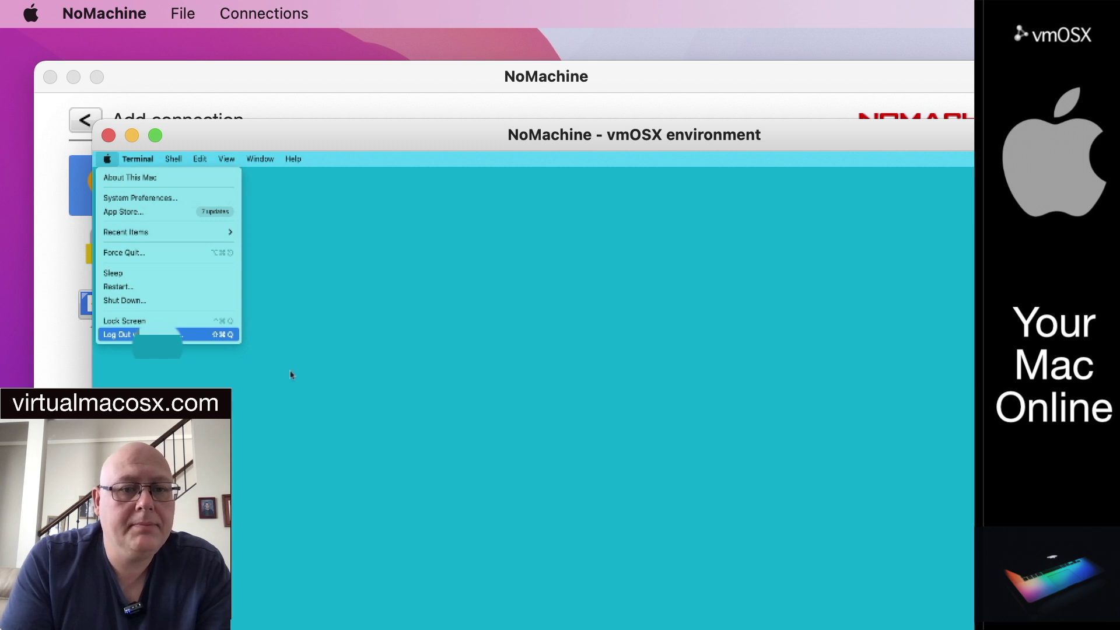
left_click(395, 395)
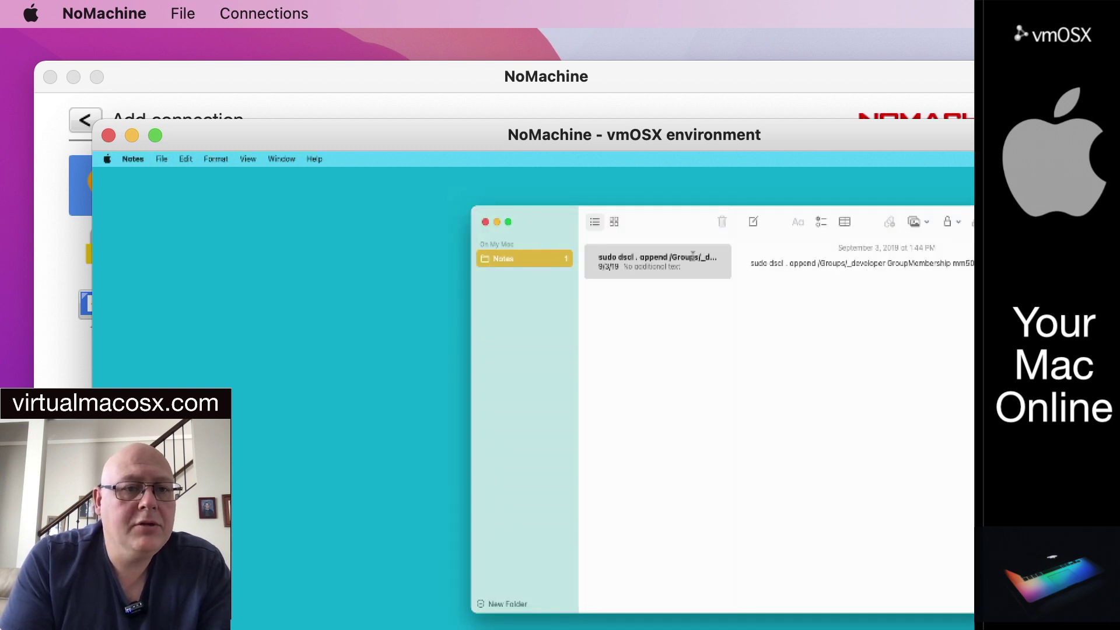
left_click(485, 222)
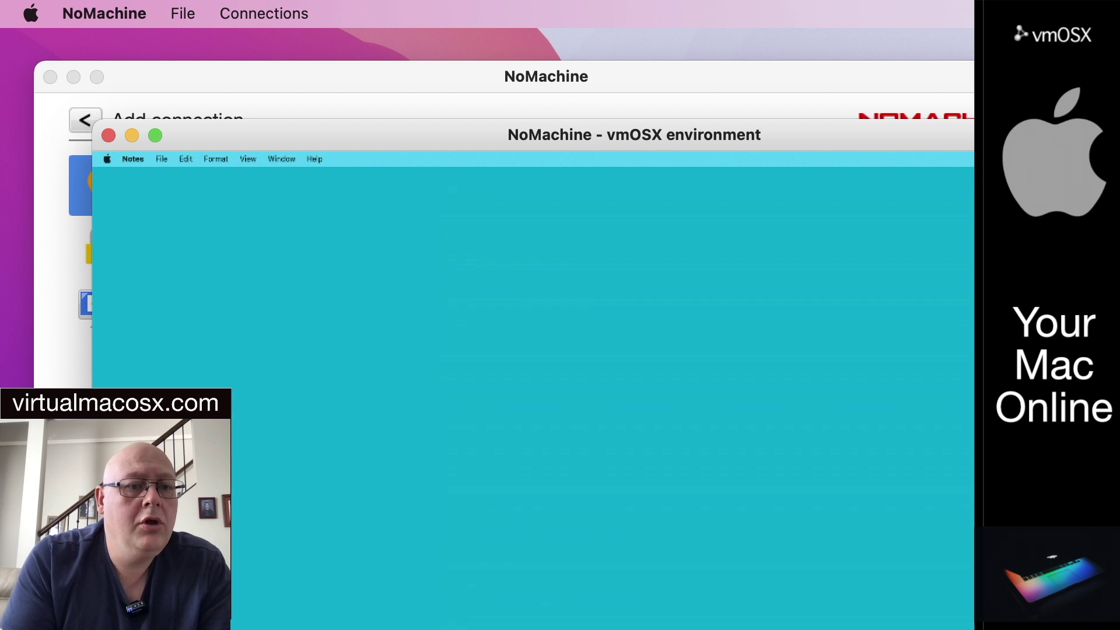
left_click(848, 585)
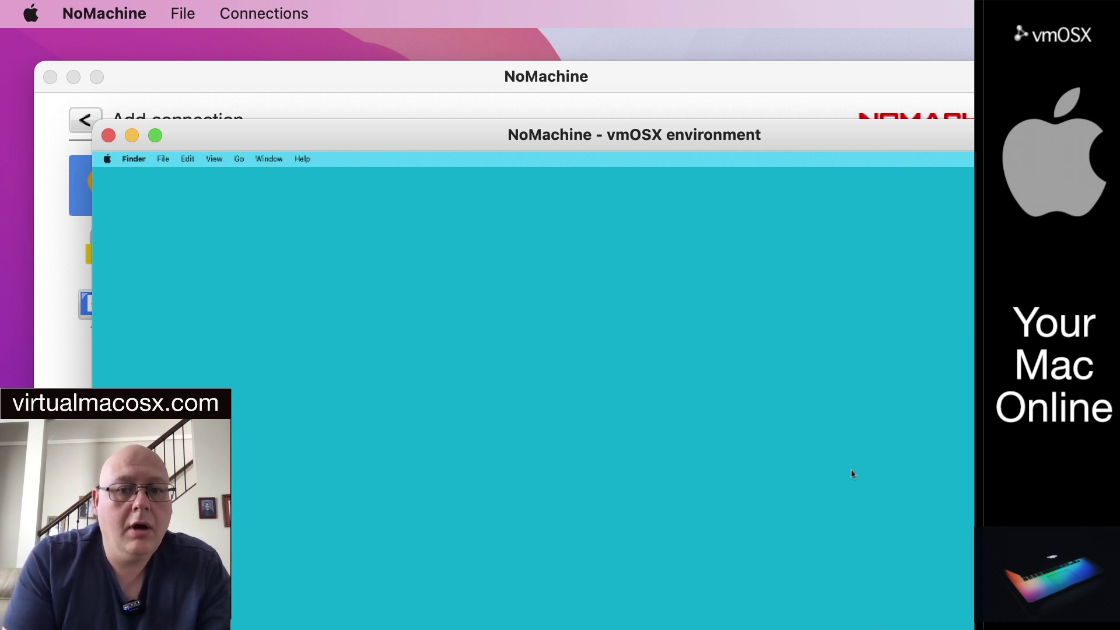
left_click(106, 159)
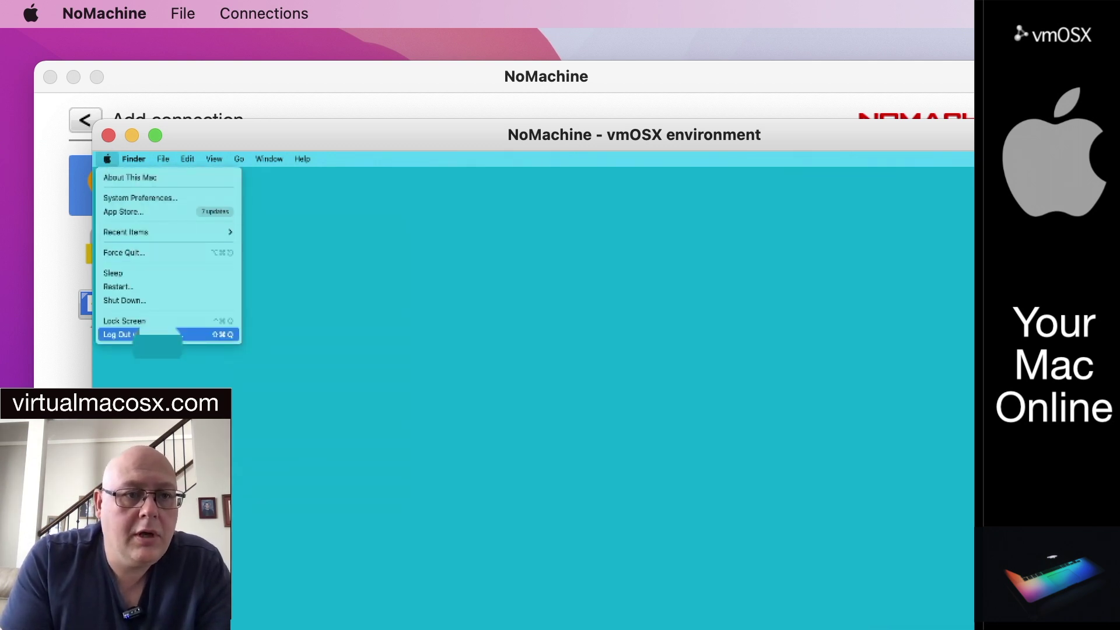
Step: Log out of the remote Mac and close the NoMachine - vmOSX environment window
left_click(154, 334)
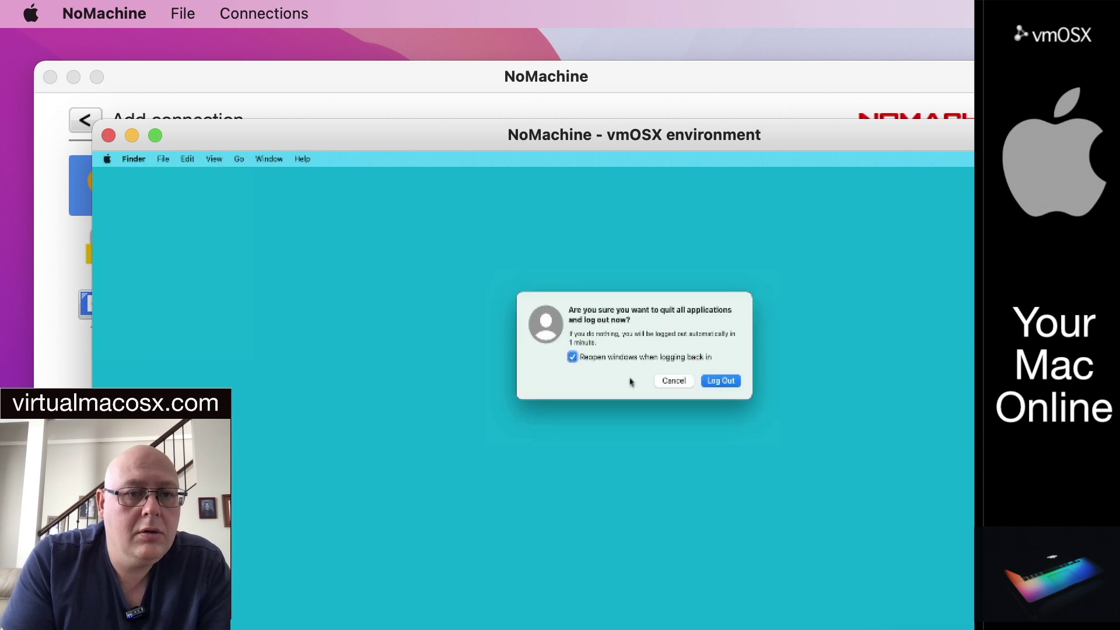
left_click(722, 382)
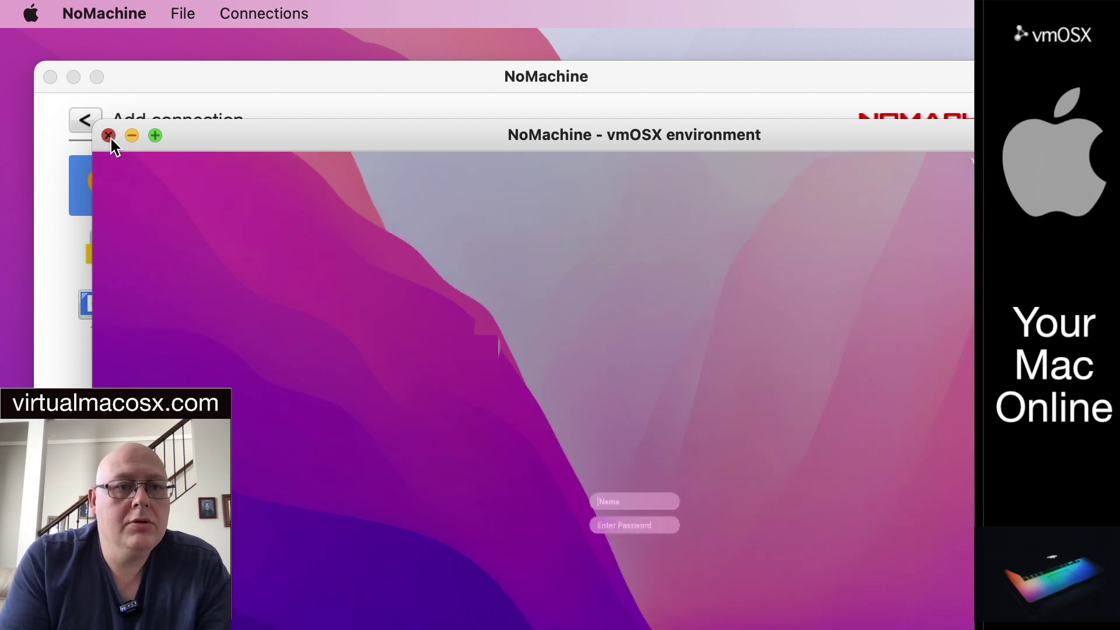
left_click(110, 137)
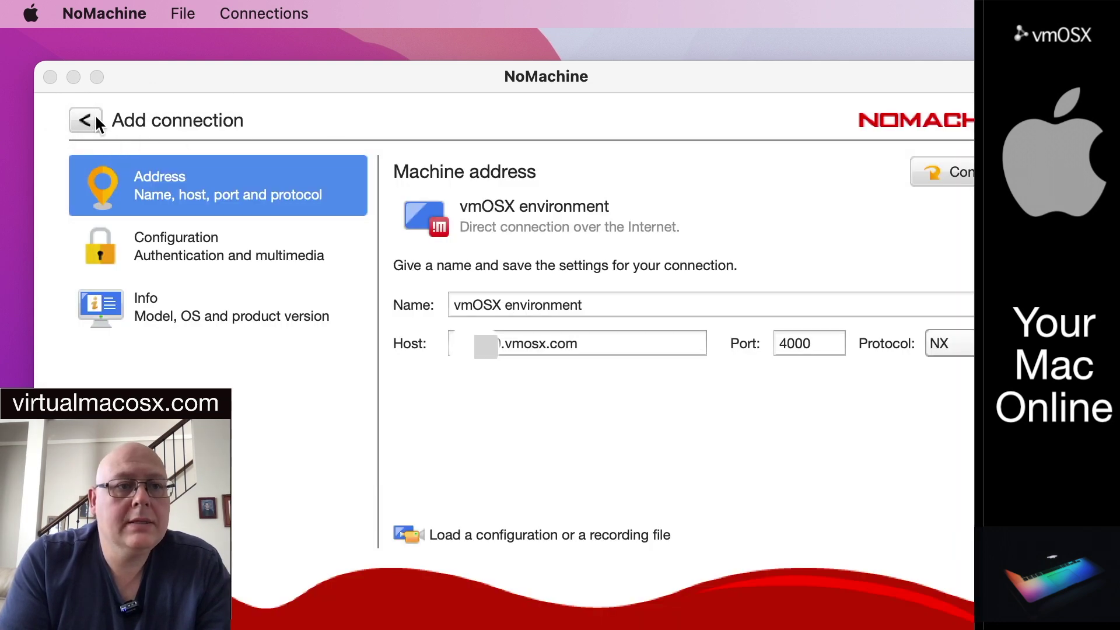